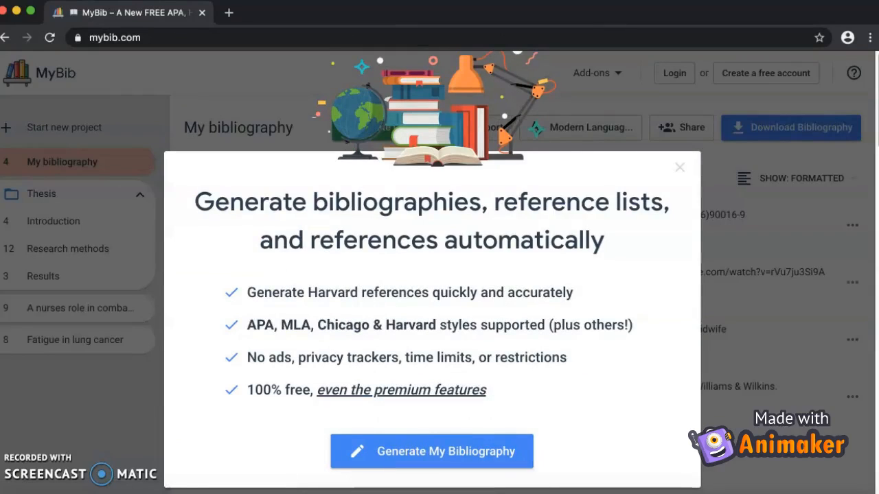
Start generating a bibliography and change the citation style to Anglia Ruskin University - Harvard.
click(431, 452)
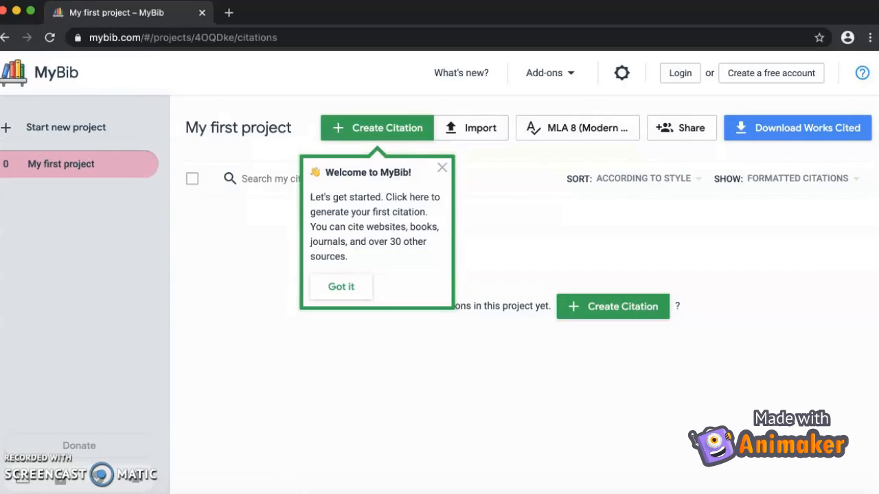
click(341, 286)
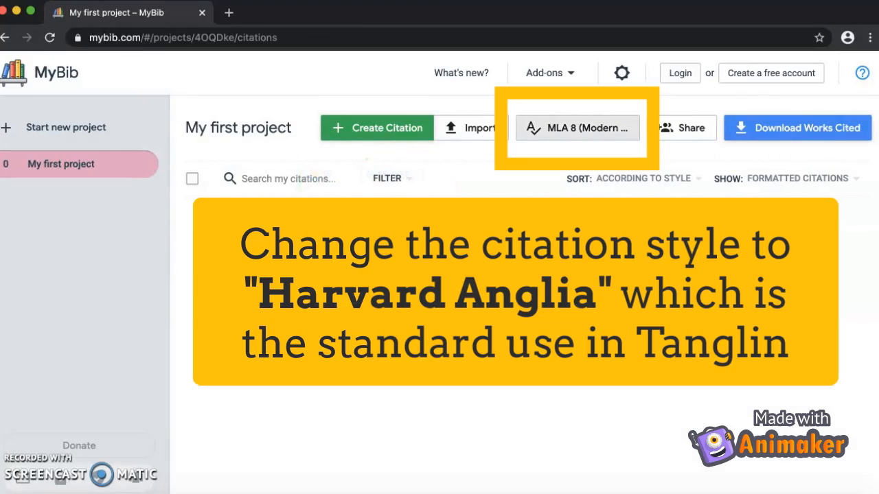
click(577, 128)
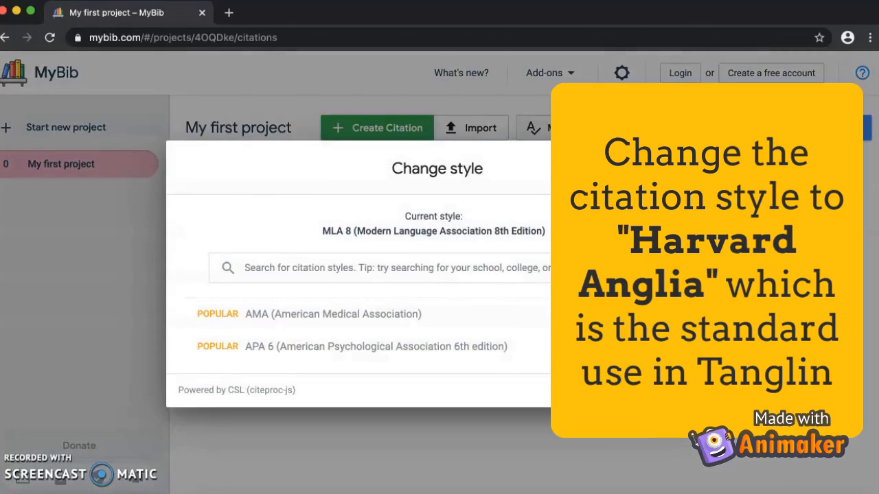
text(harv)
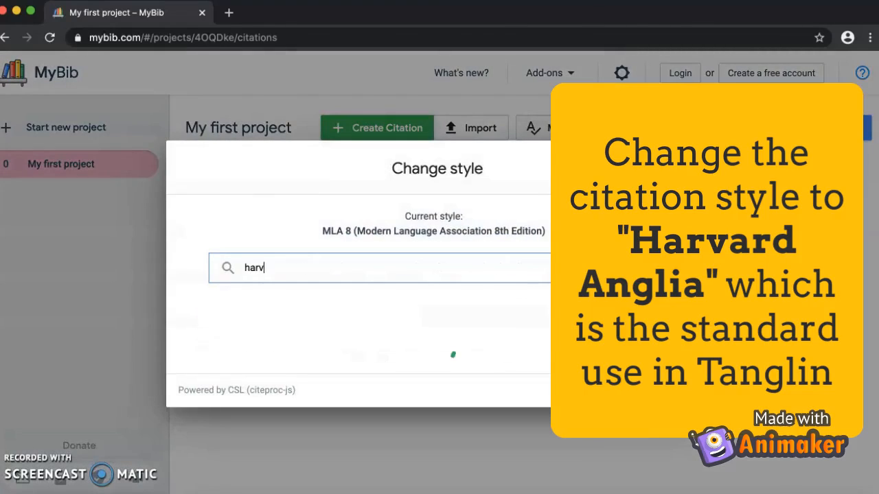
text(ard)
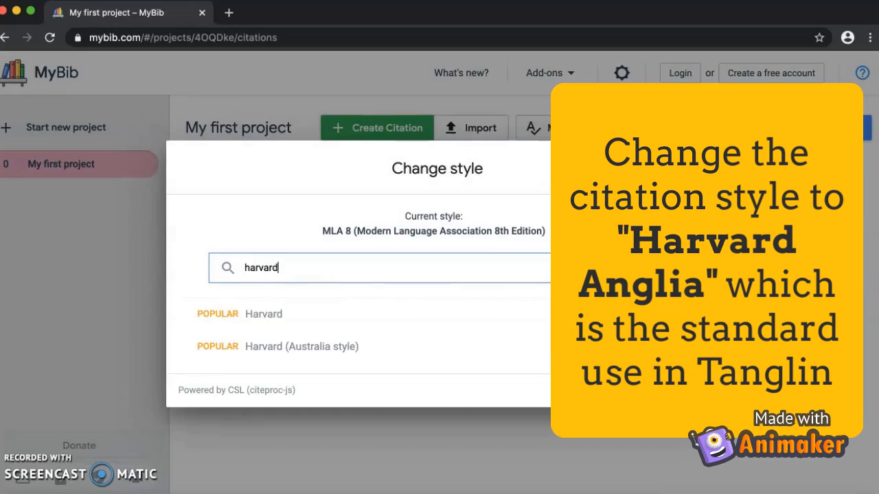
text( anglia)
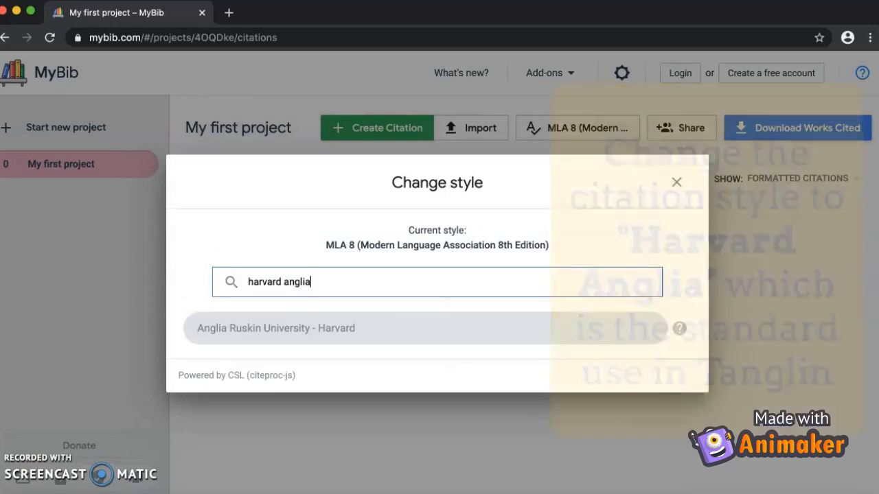
click(276, 328)
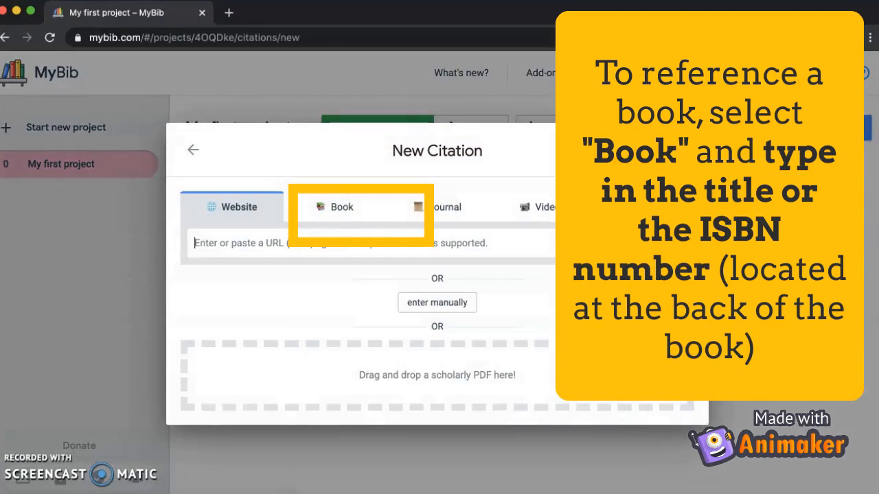
click(335, 207)
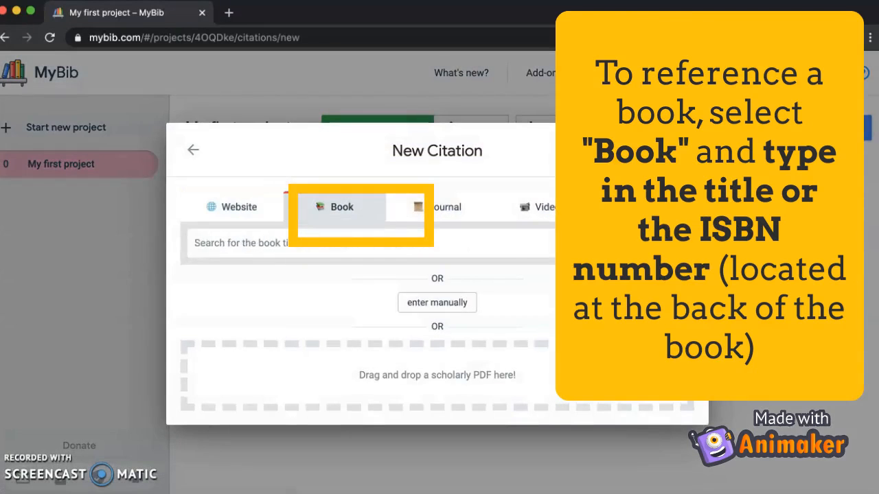
text(A brief history of time)
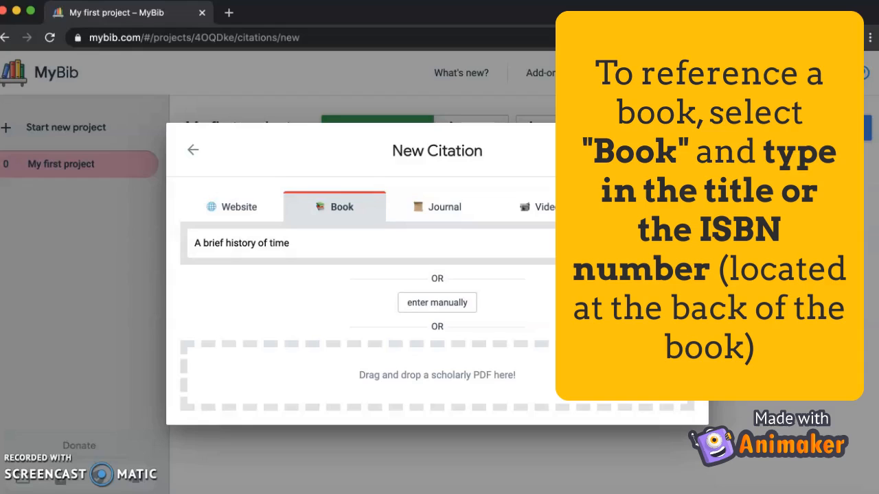
key(super+a)
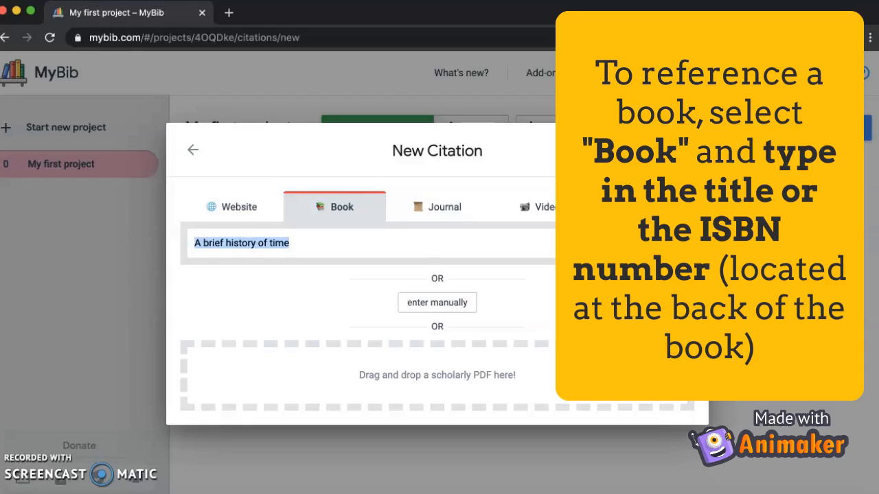
key(super+v)
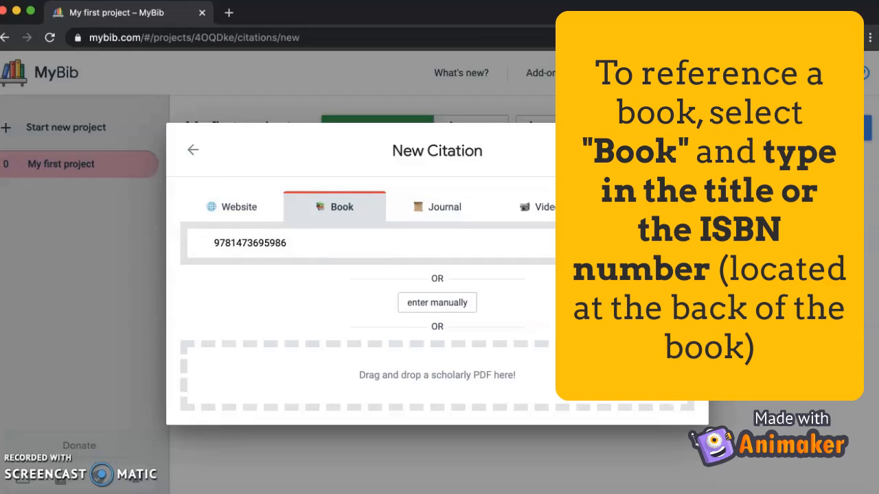
key(Return)
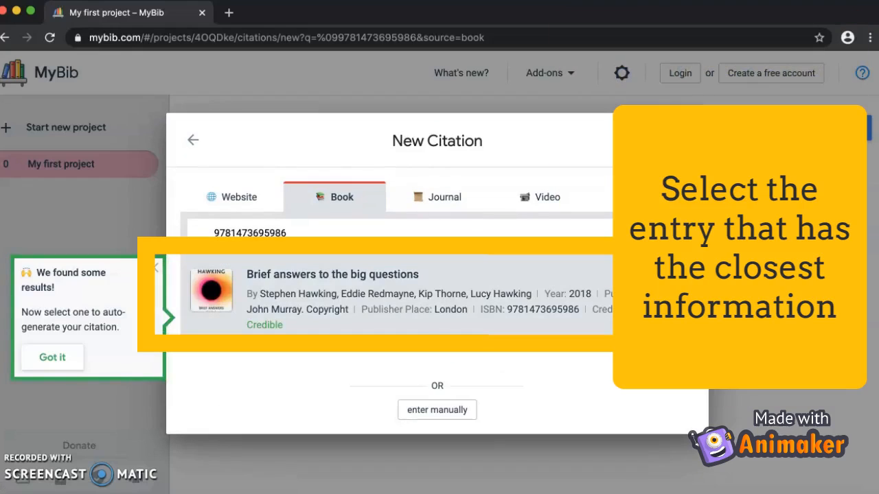
click(426, 295)
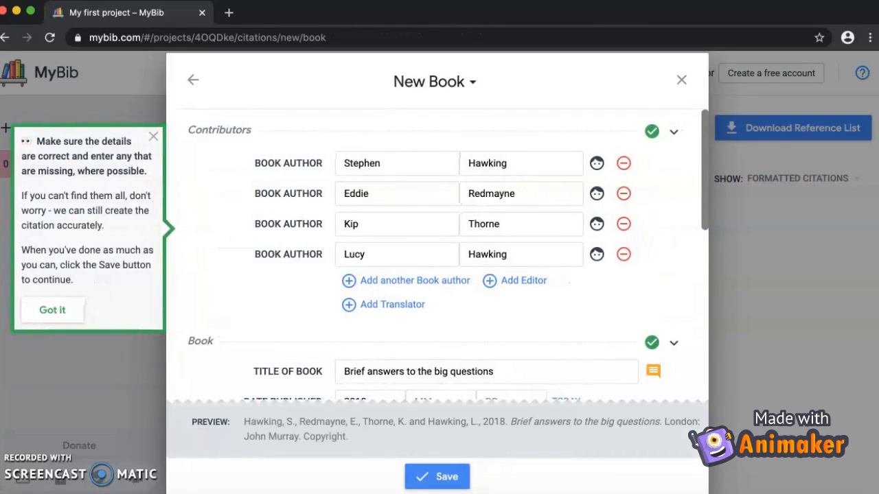
Review the contributor, book and annotation details of the new book citation and save it.
scroll(426, 274, down, 1)
scroll(388, 259, down, 3)
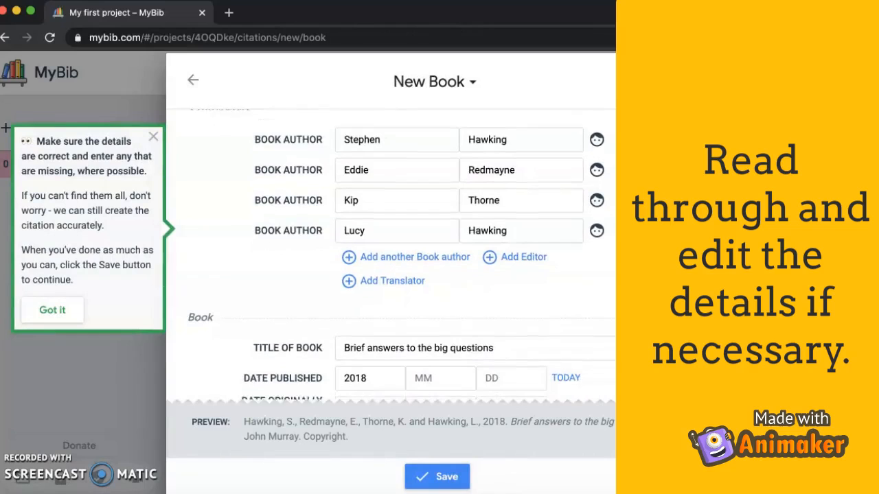
scroll(389, 254, down, 5)
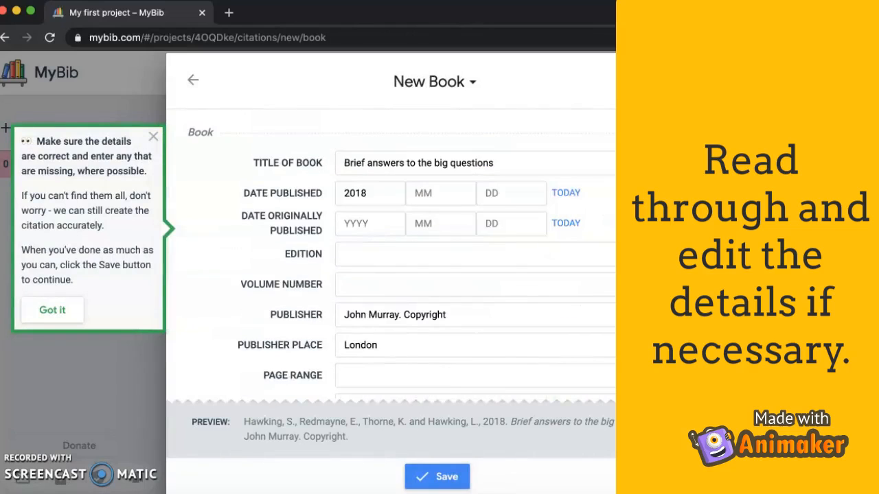
scroll(392, 254, down, 5)
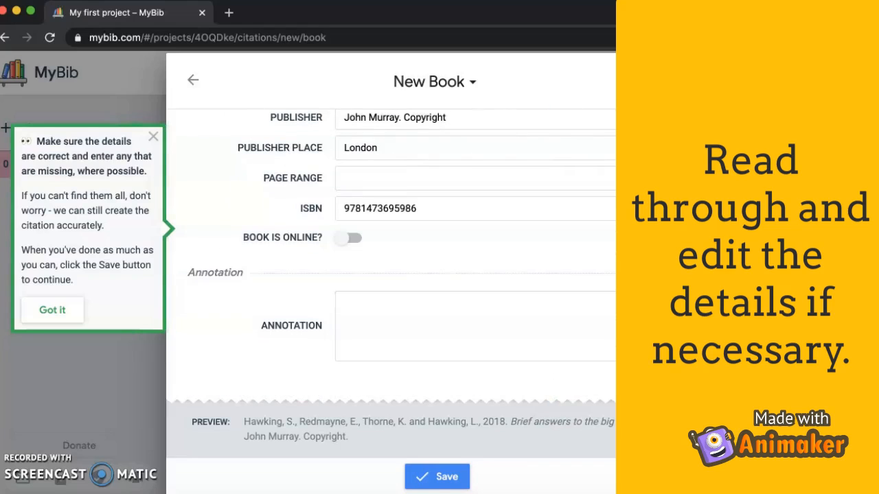
click(436, 476)
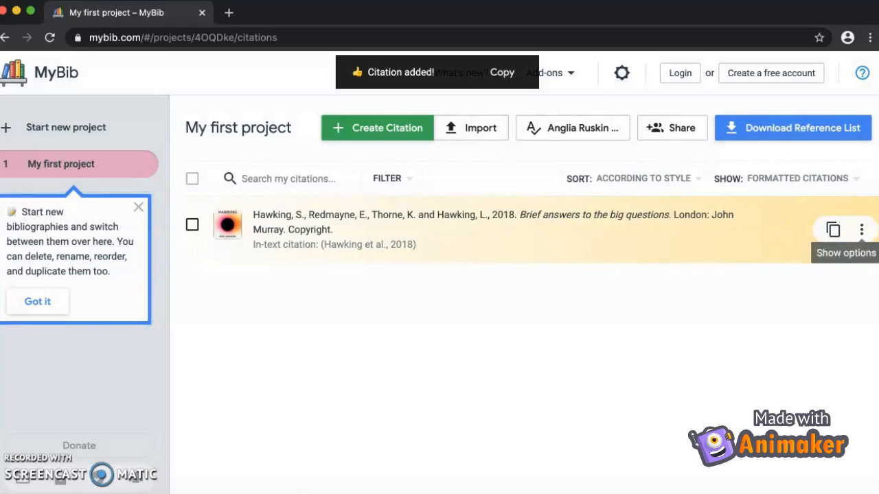
Edit the saved book citation, shortening the publisher to John Murray and applying all suggested title capitalization fixes.
click(861, 229)
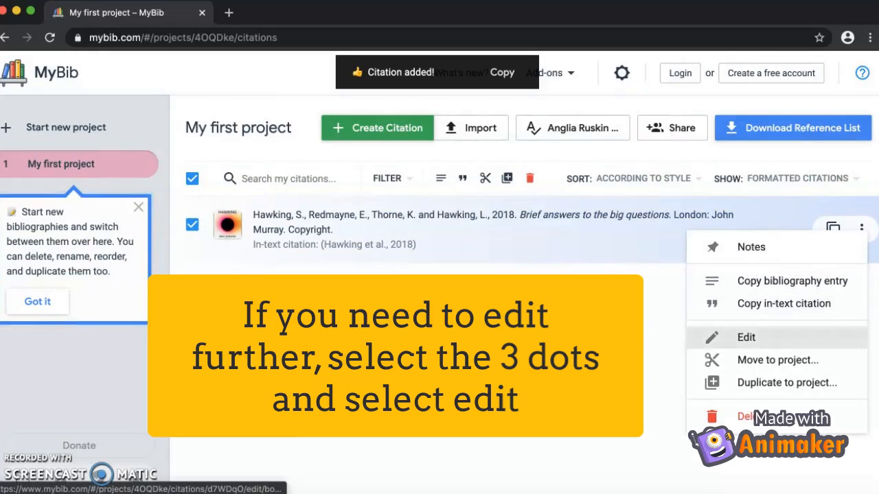
click(746, 337)
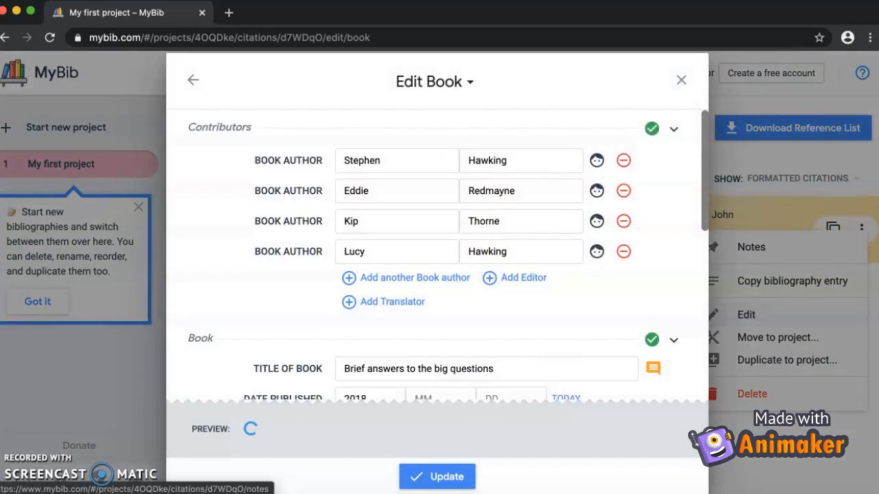
scroll(508, 332, down, 3)
click(466, 337)
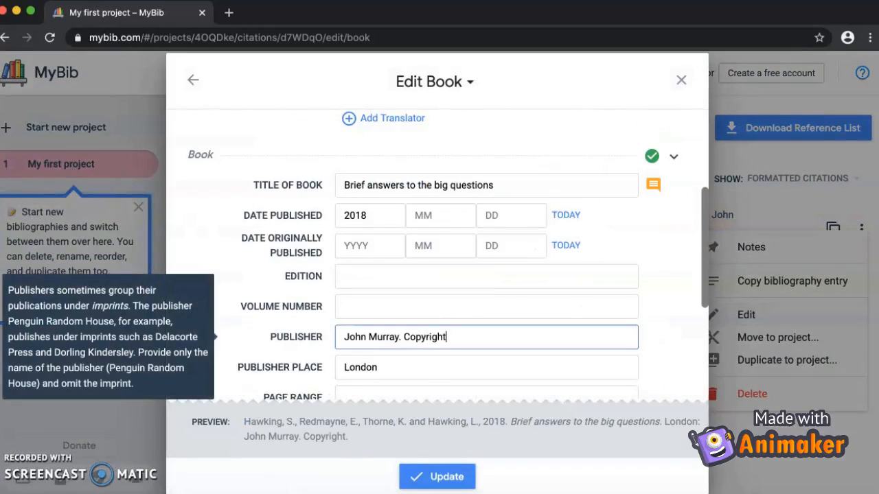
key(alt+shift+Left)
key(shift+Left)
key(shift+Left)
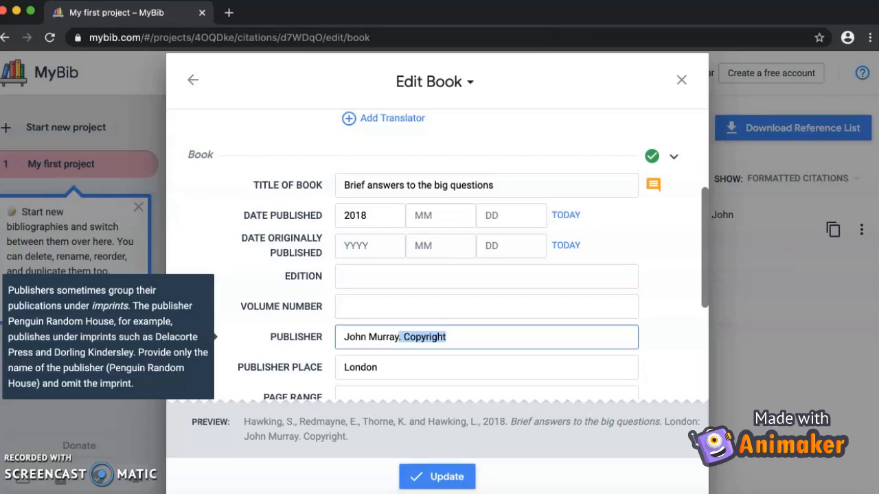
key(BackSpace)
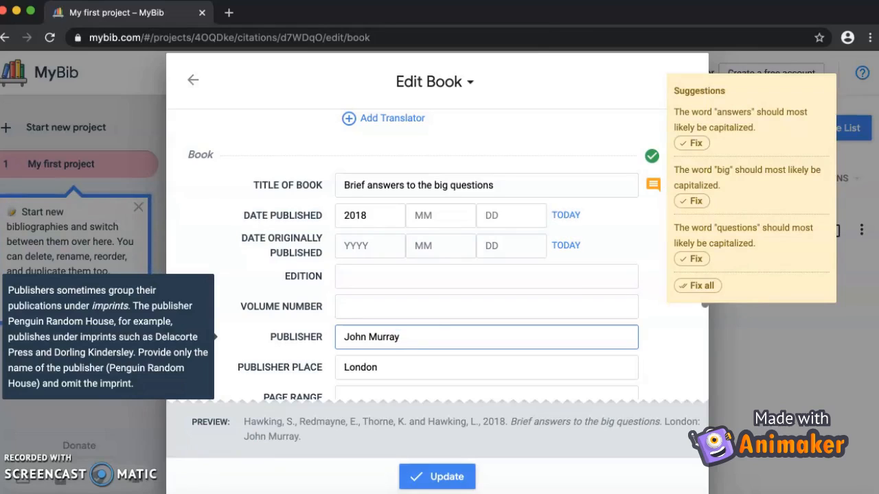
click(697, 286)
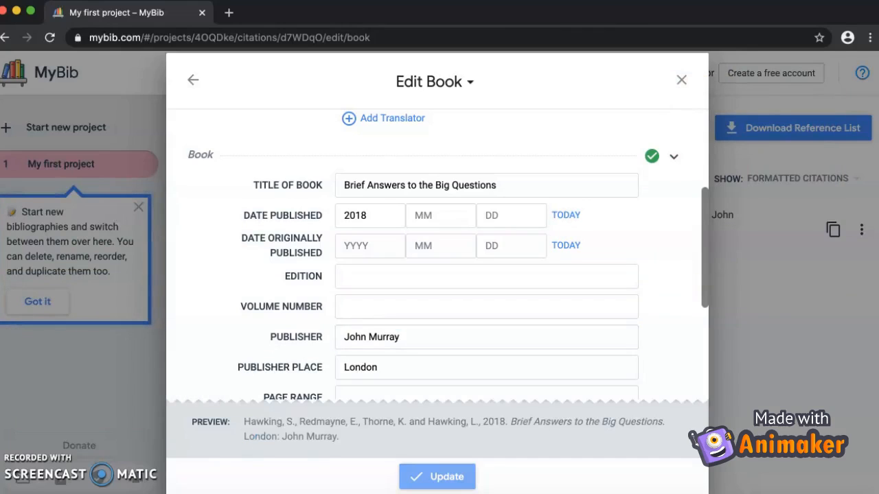
click(437, 476)
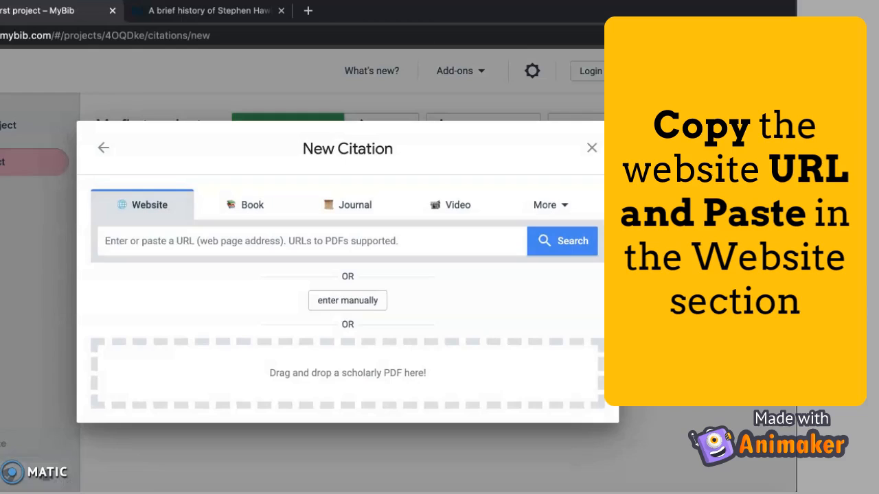
text(https://www.newscientist.com/article/2053929-a-brief-history-of-stephen-hawking-a-legacy-of-paradox/)
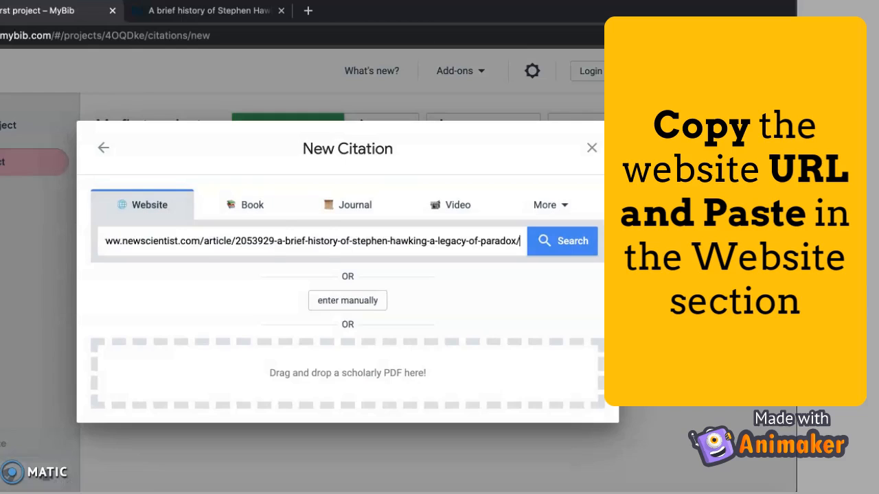
key(Return)
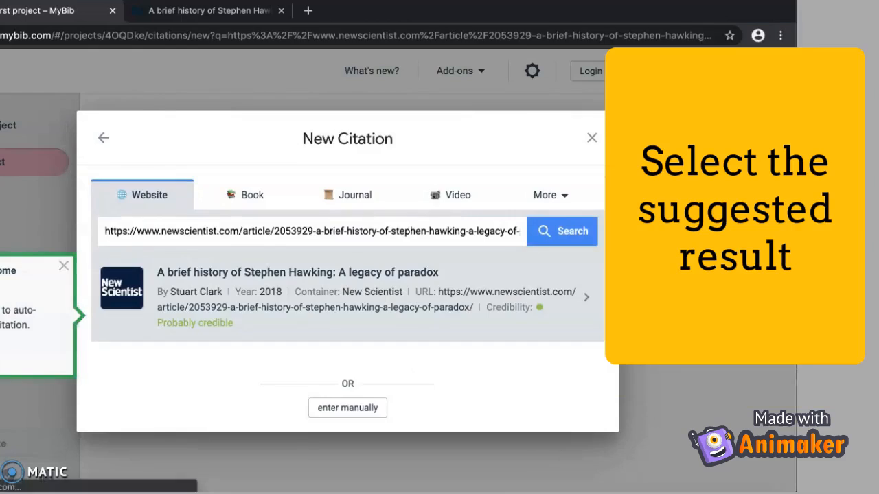
click(347, 297)
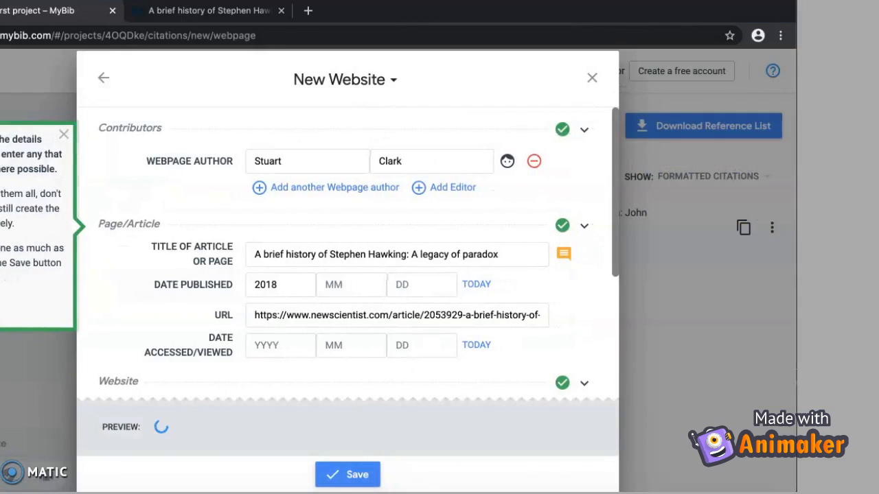
scroll(348, 254, down, 1)
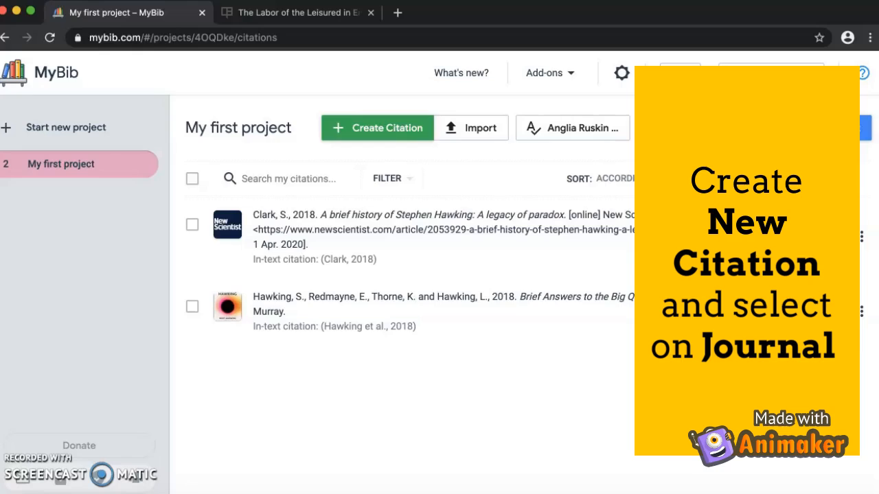
Create a new journal citation and enter the article title "The Labor of the Leisured in Emma: Class, Manners, and Austen" as the search text.
click(377, 128)
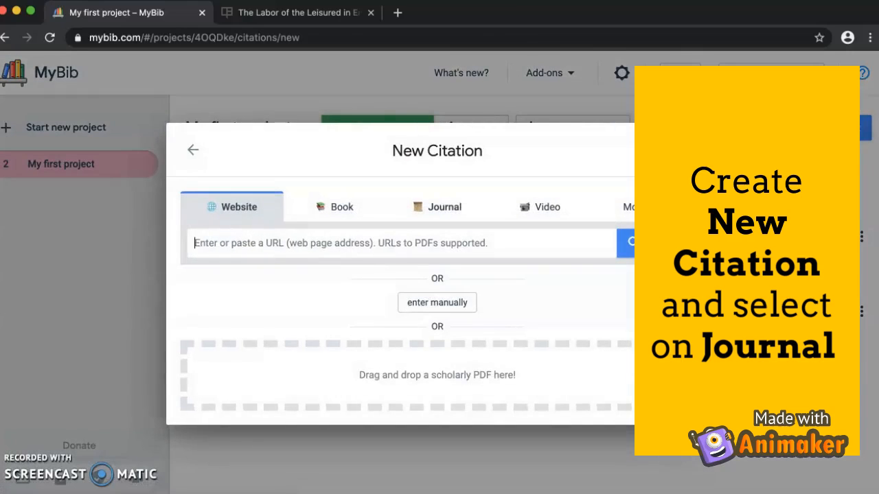
click(438, 207)
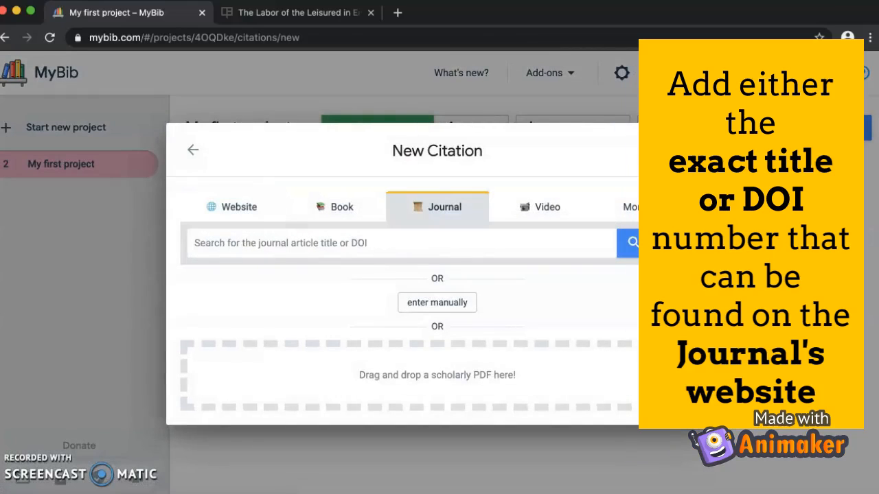
text(The Labor of the Leisured in Emma: Class, Manners, and Austen)
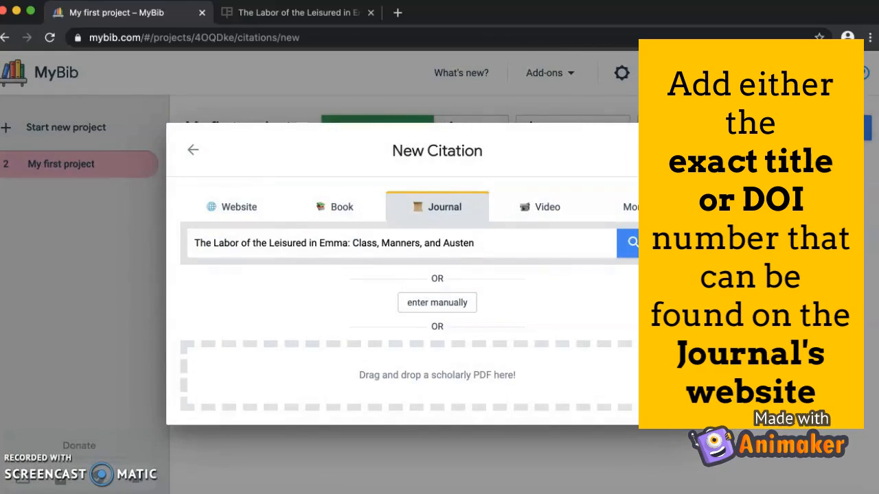
Replace the journal search text with the DOI 10.2307/2903098 copied from the article's web page, and open the suggested result's citation details.
key(ctrl+Tab)
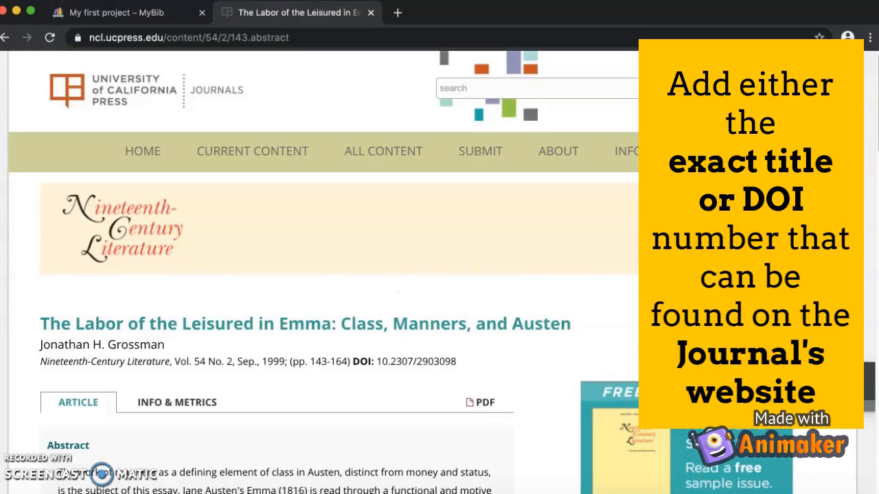
drag(456, 361, 376, 362)
right_click(453, 362)
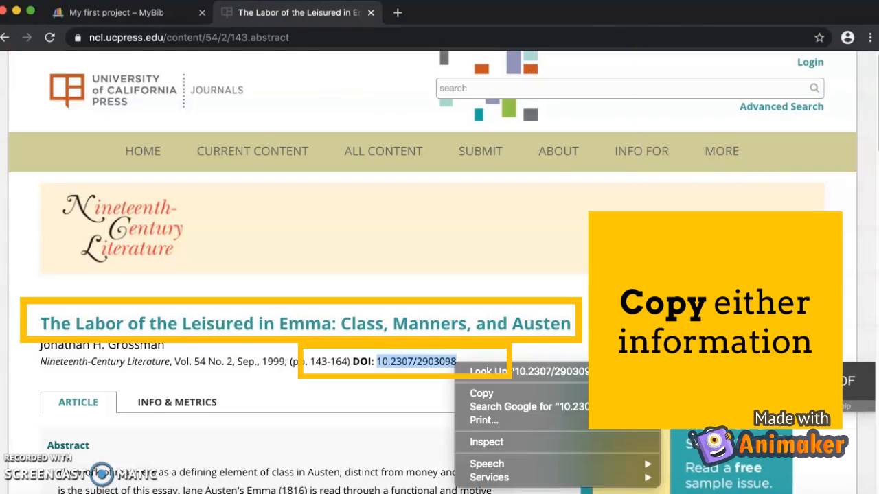
click(481, 393)
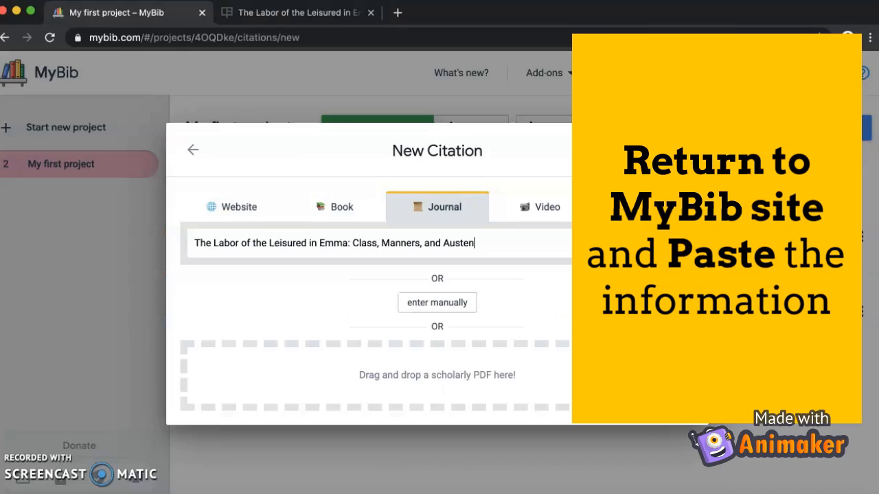
key(super+a)
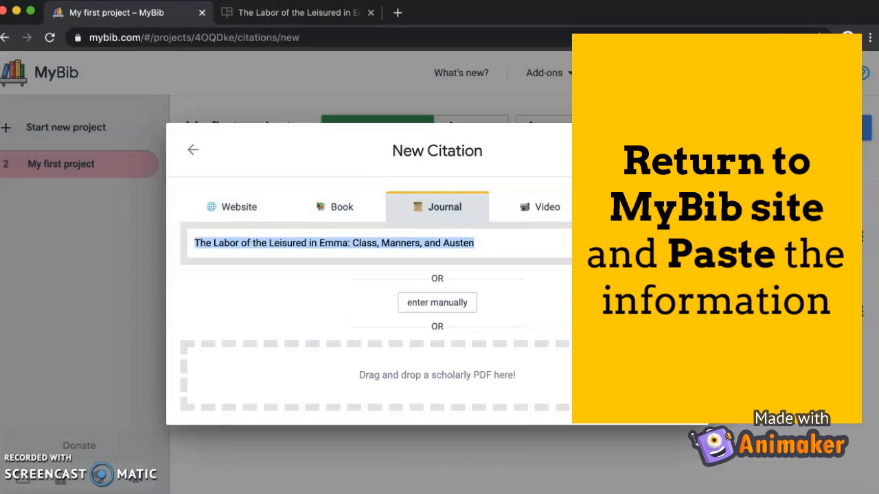
right_click(515, 234)
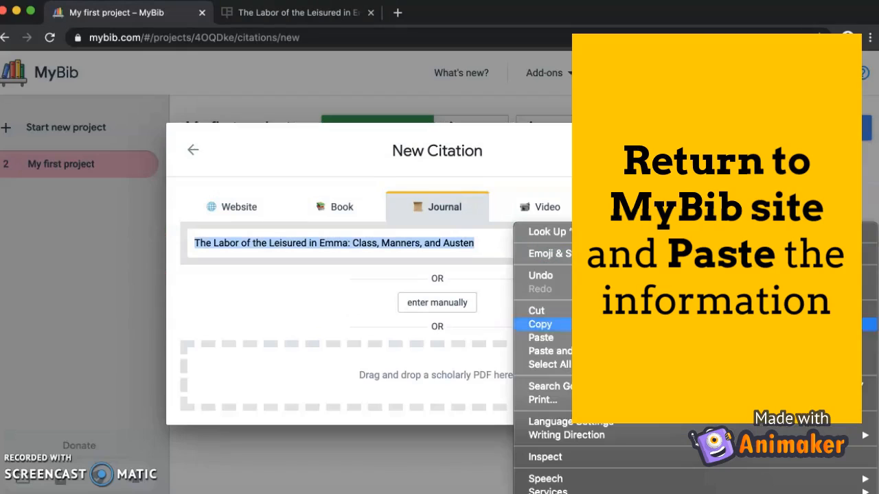
click(542, 337)
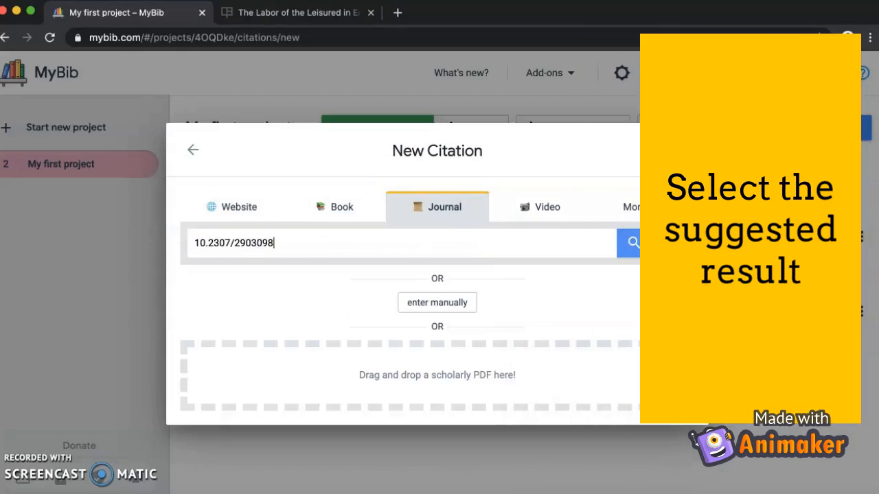
key(Return)
click(412, 299)
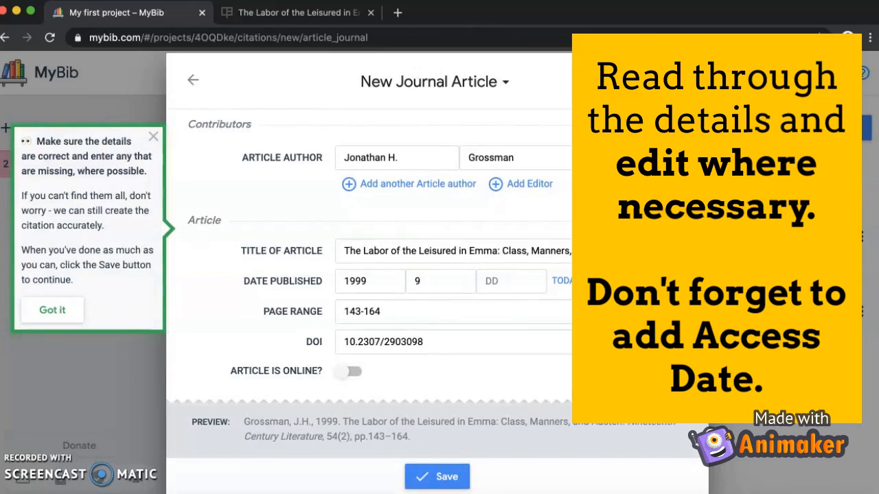
Review the contributor, article, journal and annotation details of the new journal citation and save it.
scroll(380, 254, down, 2)
scroll(379, 253, down, 5)
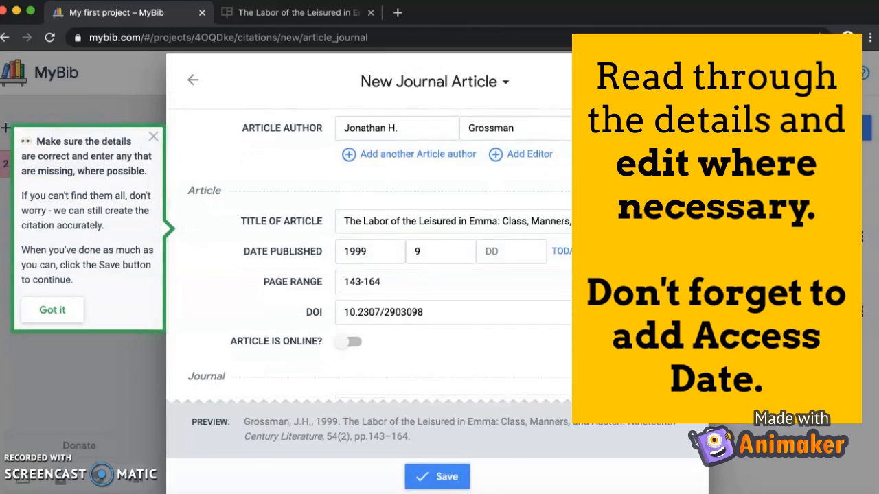
scroll(380, 254, down, 2)
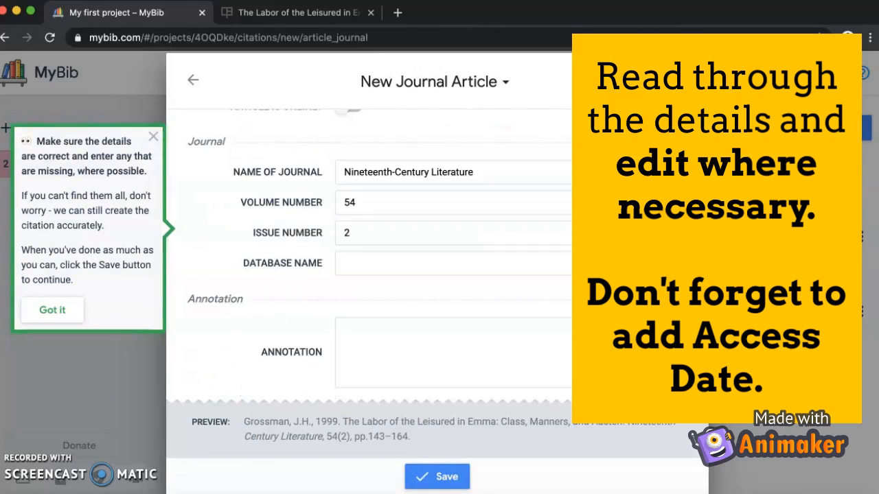
click(437, 476)
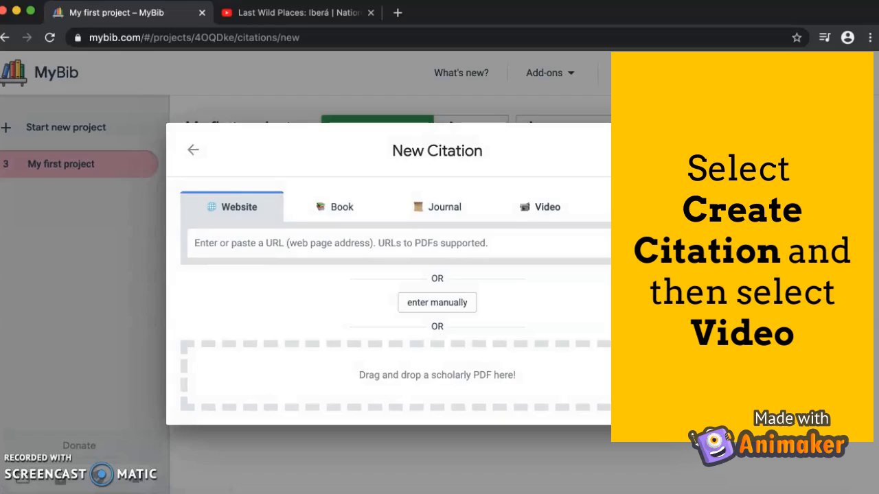
click(540, 207)
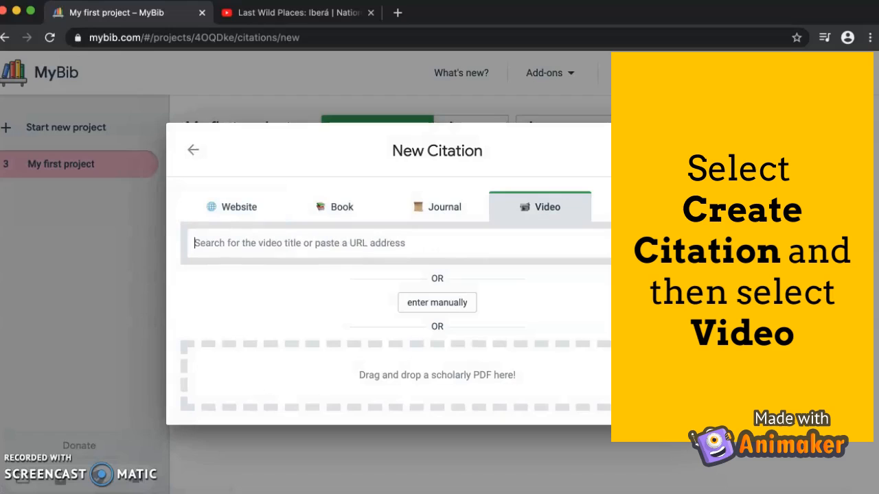
click(309, 12)
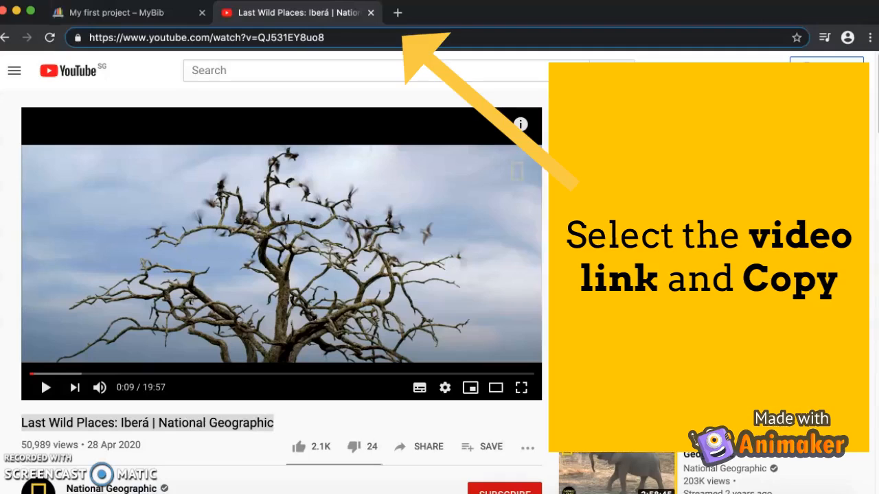
triple_click(364, 36)
right_click(364, 36)
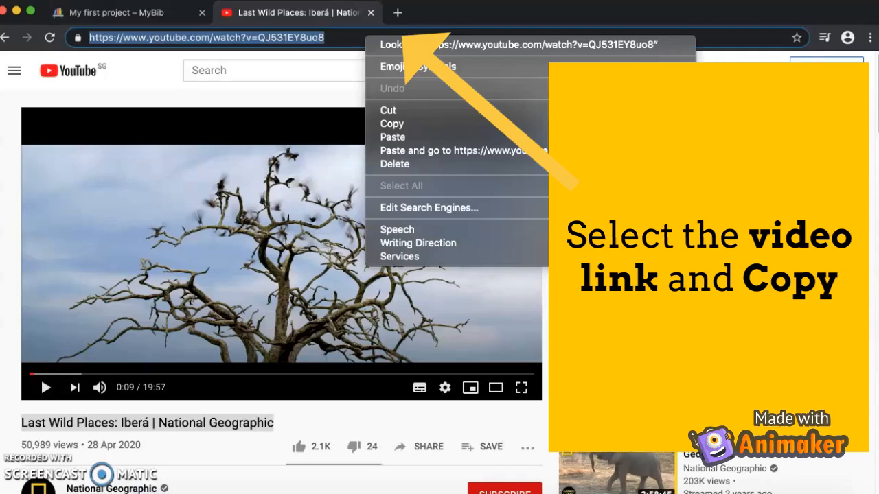
click(391, 123)
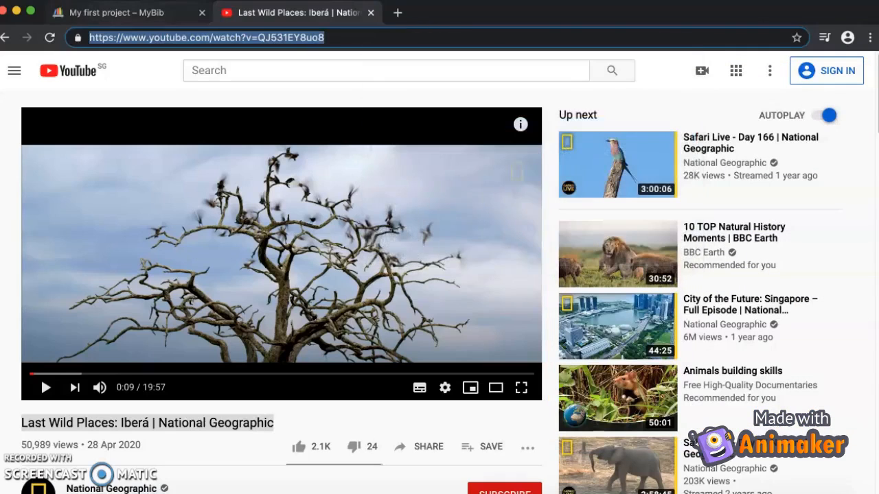
click(117, 12)
right_click(378, 239)
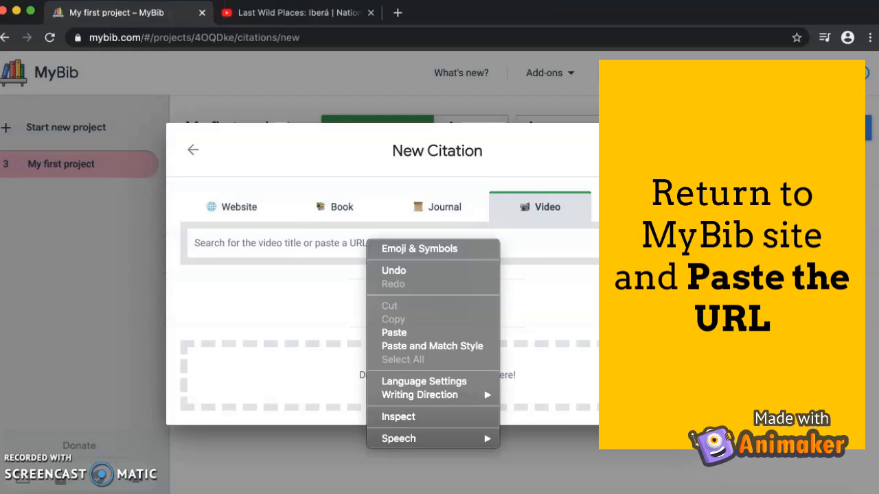
click(387, 333)
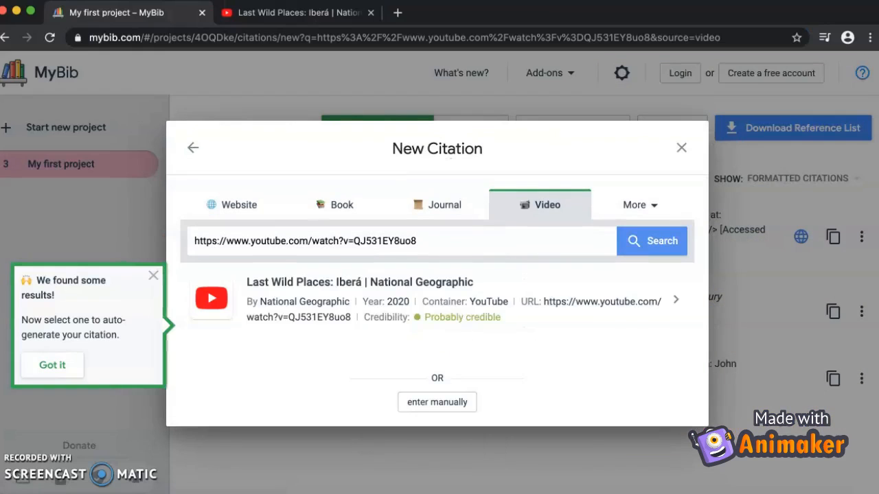
click(360, 300)
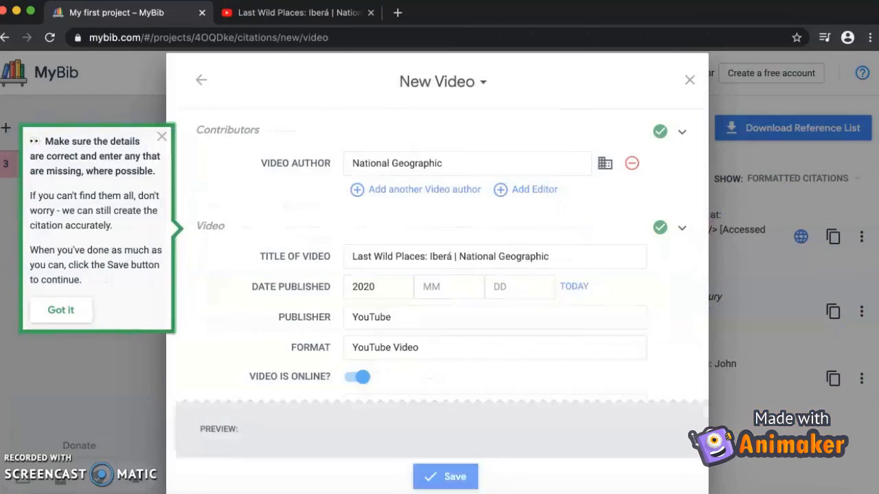
Set the video citation's date accessed/viewed to year 2019, month 9, day 7.
scroll(437, 254, down, 2)
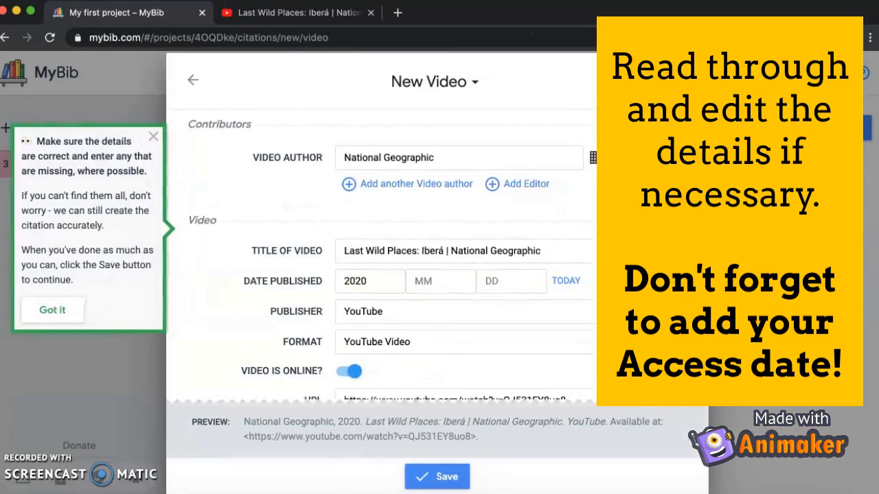
click(566, 308)
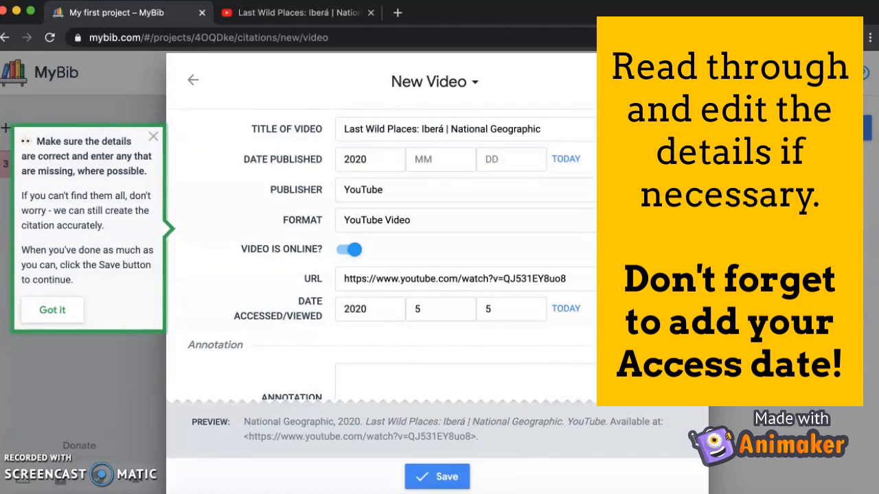
click(376, 310)
key(BackSpace)
key(BackSpace)
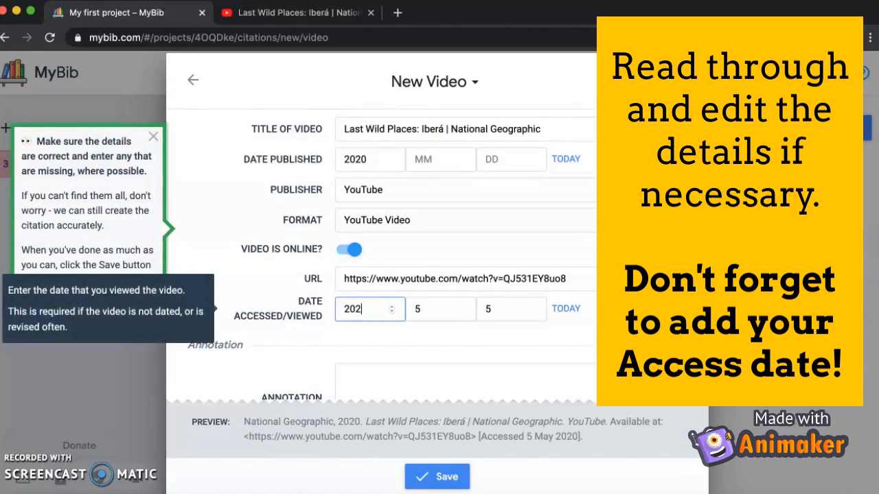
text(19)
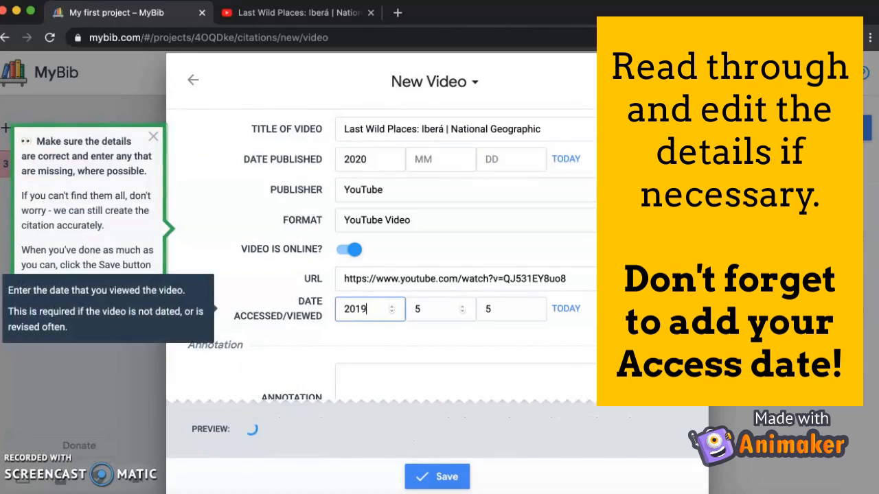
key(Tab)
text(9)
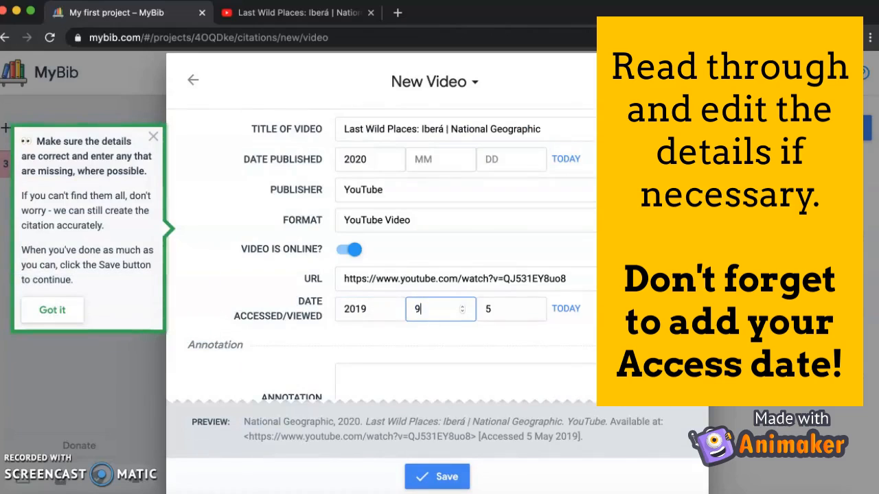
key(Tab)
text(7)
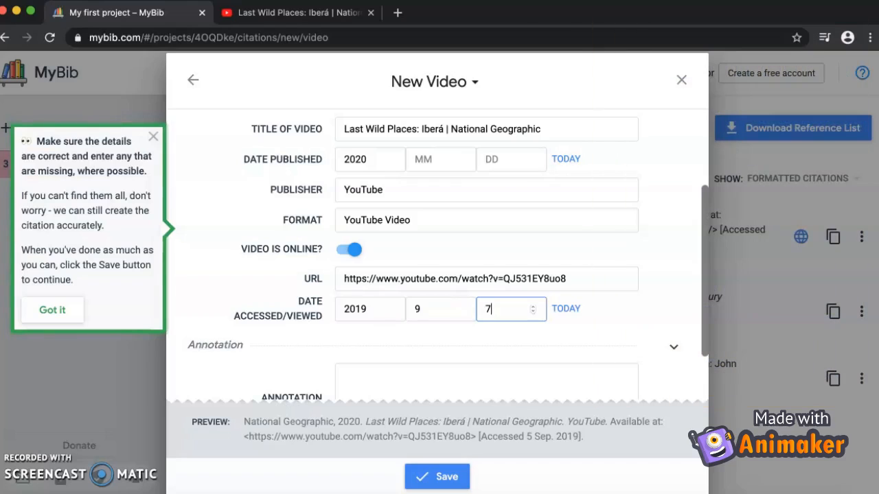
Review the remaining video and annotation details and save the video citation.
scroll(437, 272, down, 1)
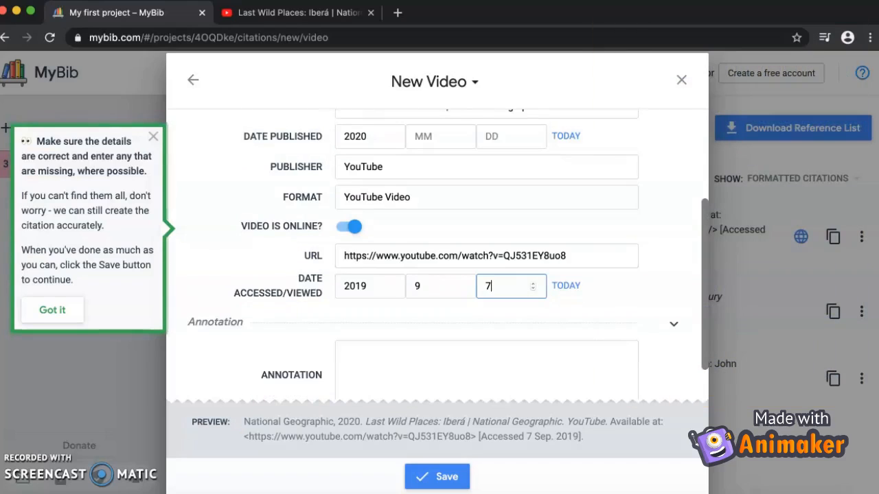
scroll(437, 273, down, 2)
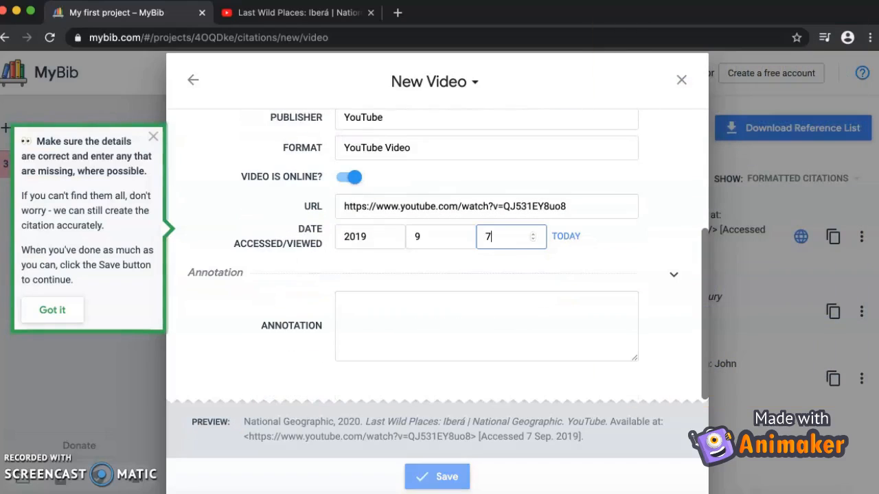
click(437, 477)
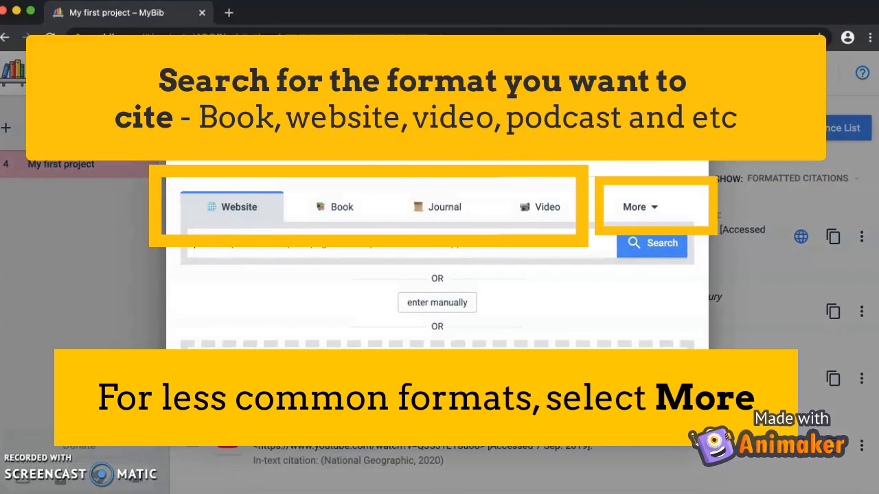
click(640, 207)
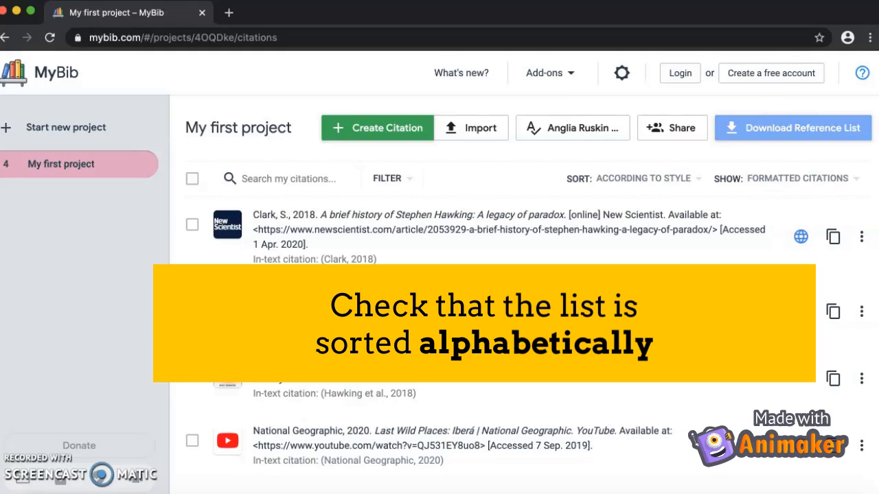
Sort the project's citations by Author (A-Z) and download the reference list as a Word document.
click(648, 179)
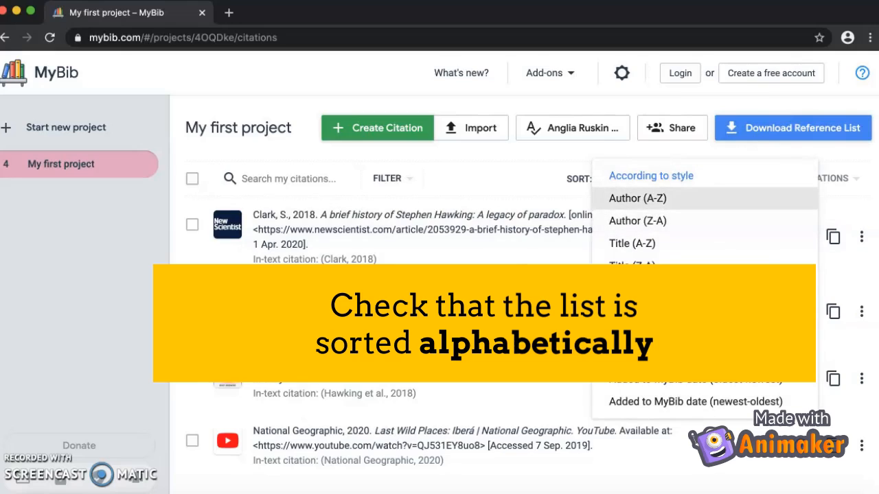
click(642, 198)
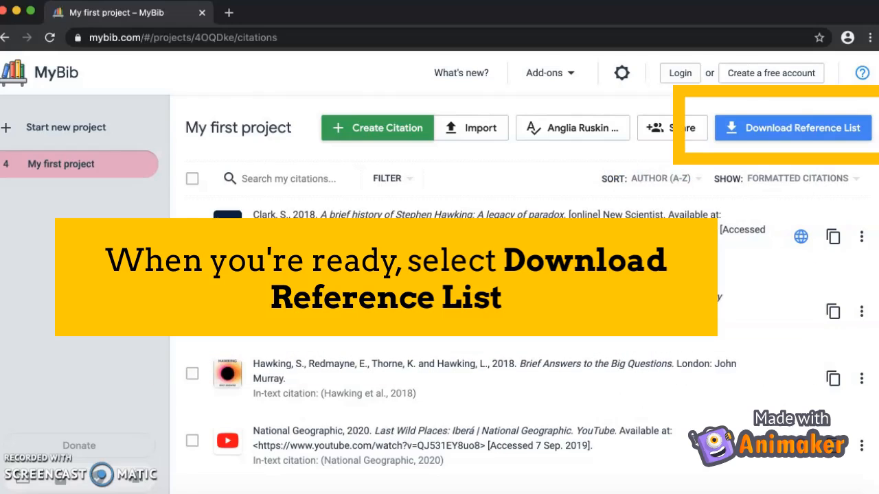
click(793, 129)
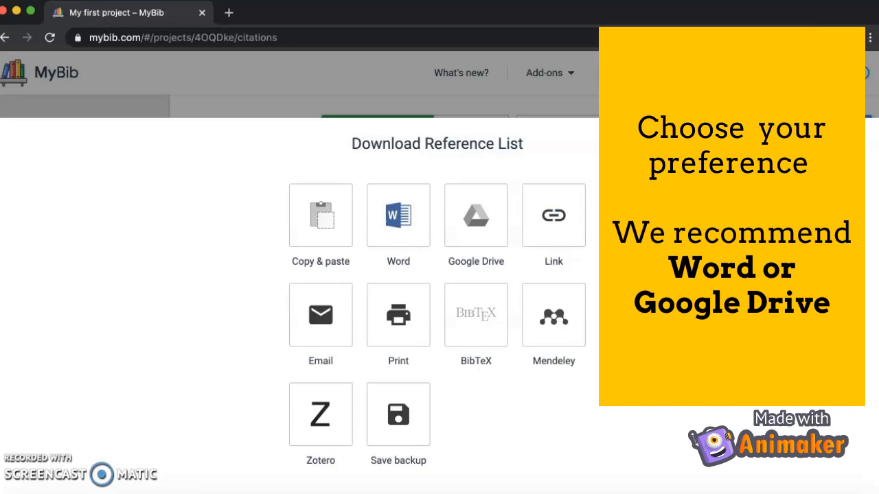
click(398, 215)
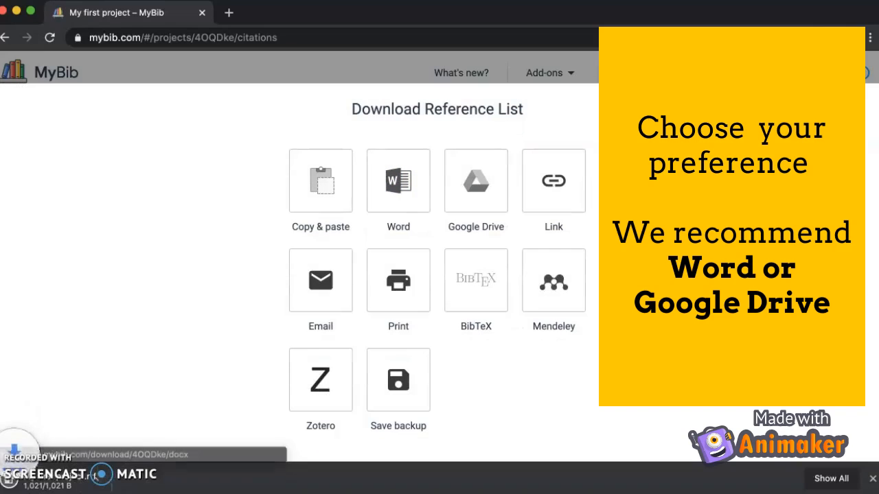